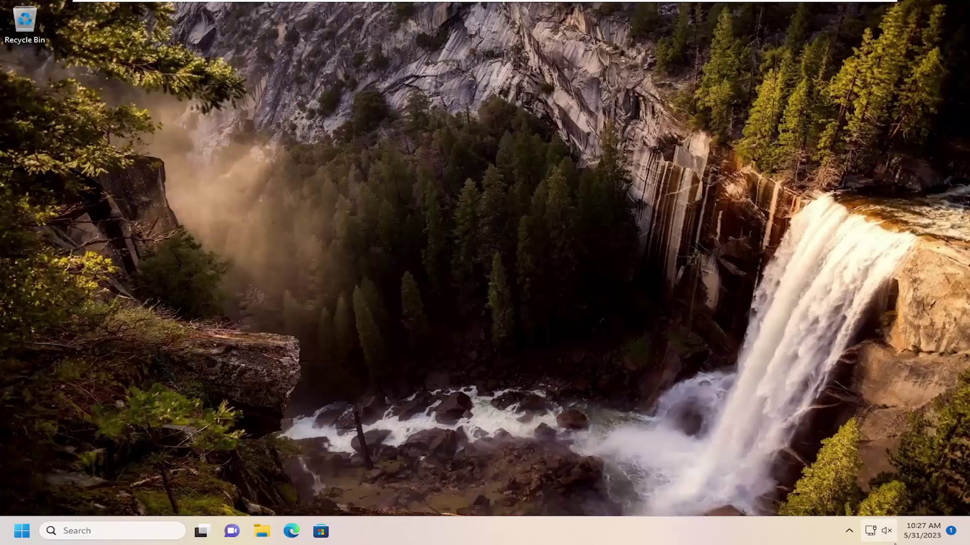
# Step: Raise the system volume from muted to 43 in Quick Settings
pyautogui.click(884, 531)
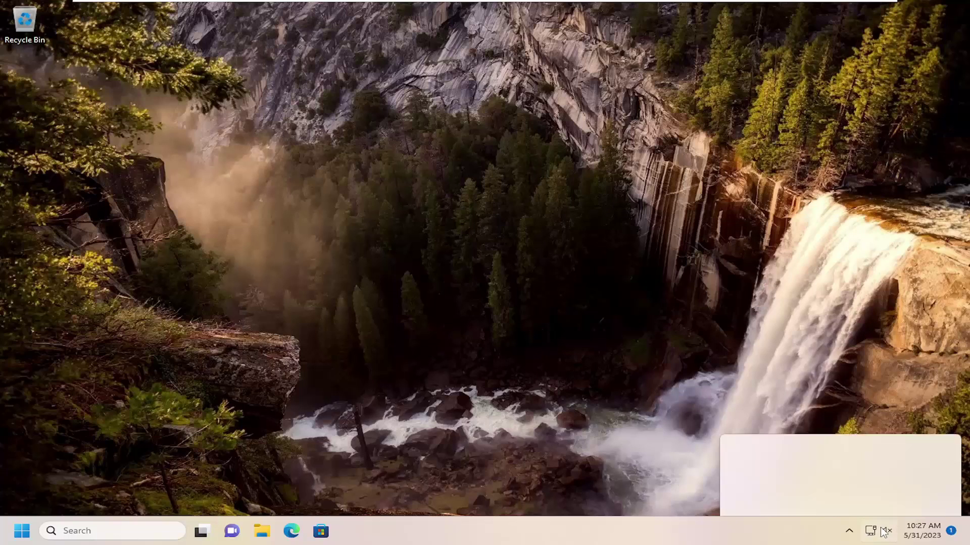
pyautogui.moveTo(801, 455); pyautogui.dragTo(762, 457)
pyautogui.press('Escape')
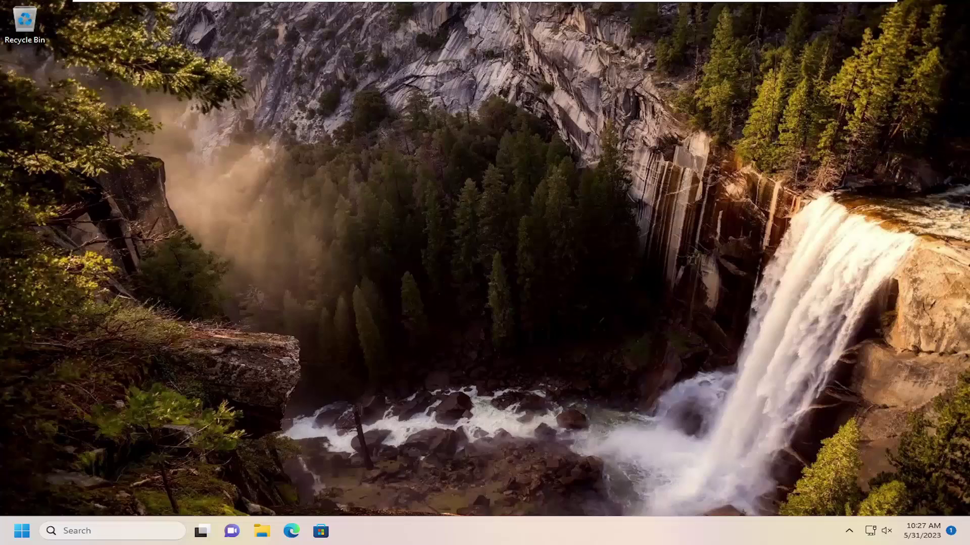
# Step: Search for 'settings', launch the Settings app and center its window
pyautogui.click(111, 531)
pyautogui.write('settings')
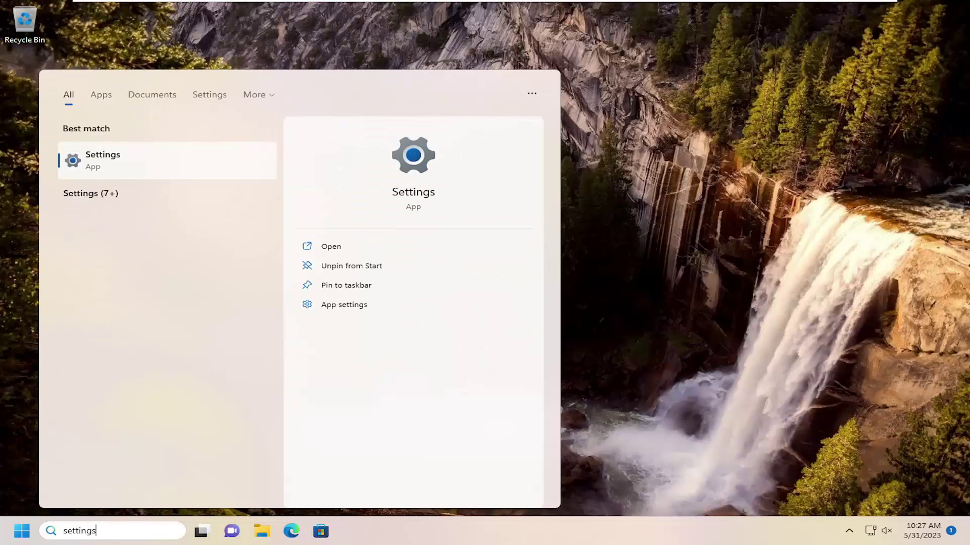
pyautogui.click(100, 159)
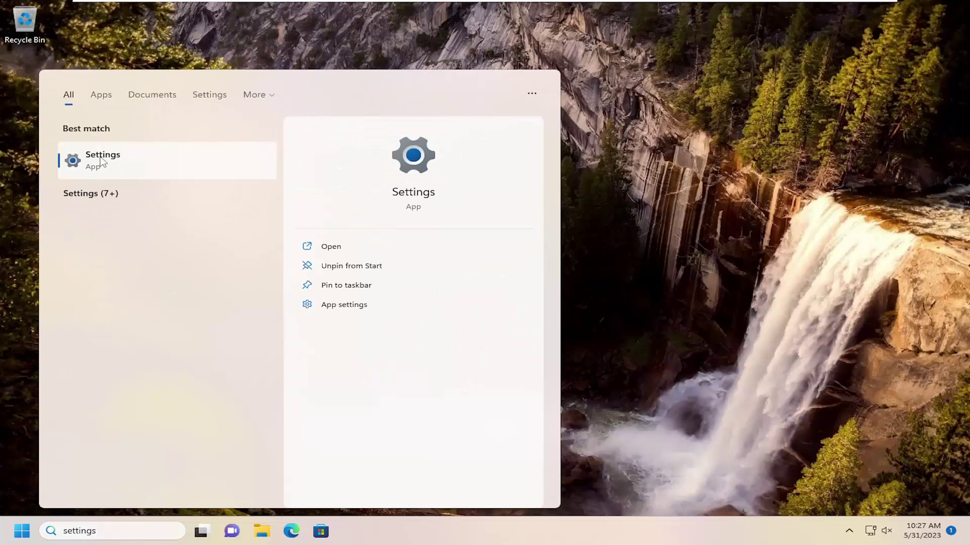
pyautogui.moveTo(480, 53); pyautogui.dragTo(541, 81)
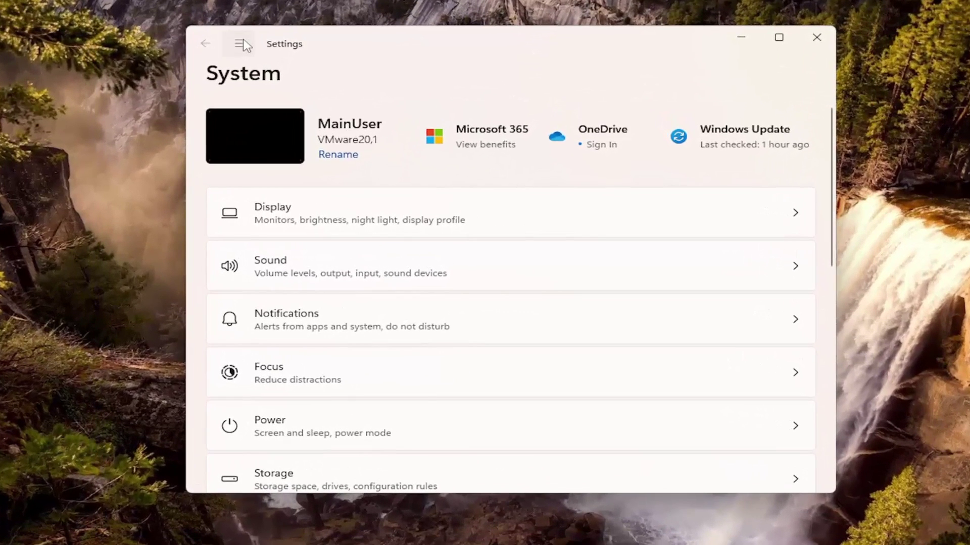
# Step: Go to System > Sound and review the Speakers device properties
pyautogui.click(277, 60)
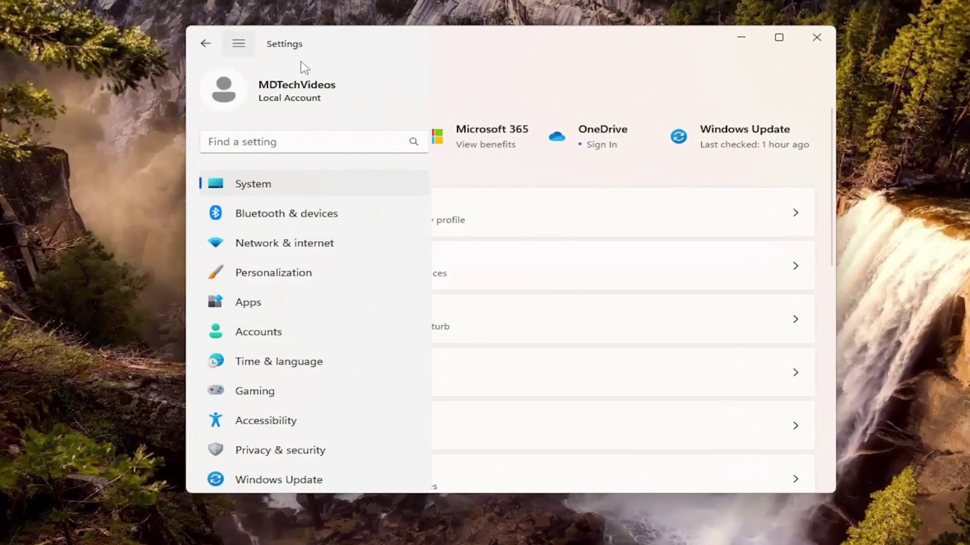
pyautogui.click(604, 108)
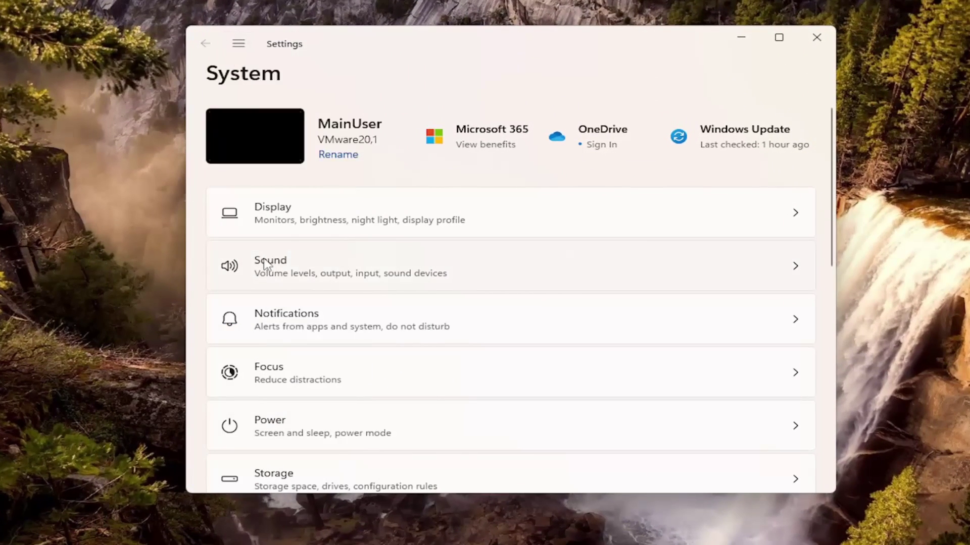
pyautogui.click(324, 266)
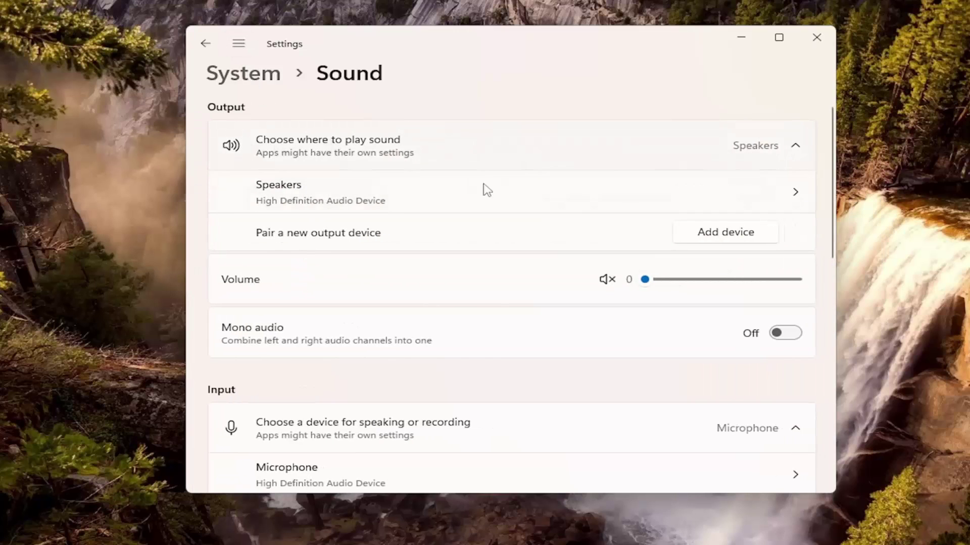
pyautogui.click(298, 194)
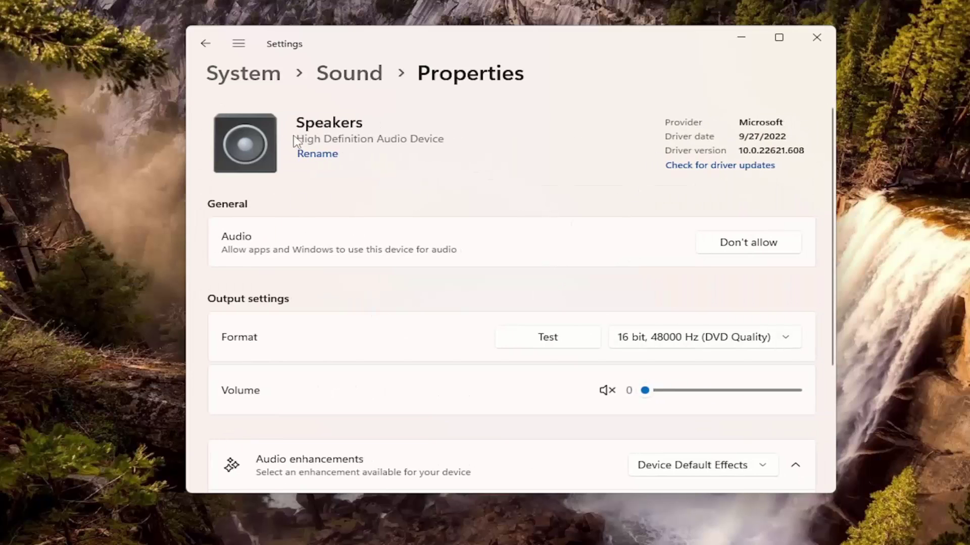
pyautogui.scroll(-3, 253, 214)
pyautogui.scroll(3, 287, 308)
# Step: Return to the Sound page and check the Add a device dialog, then dismiss it
pyautogui.click(207, 45)
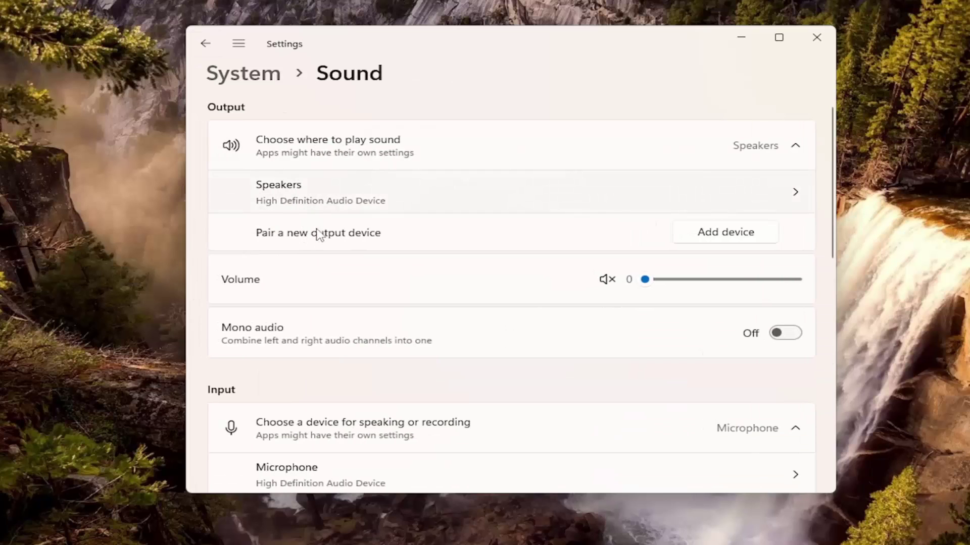
pyautogui.click(720, 232)
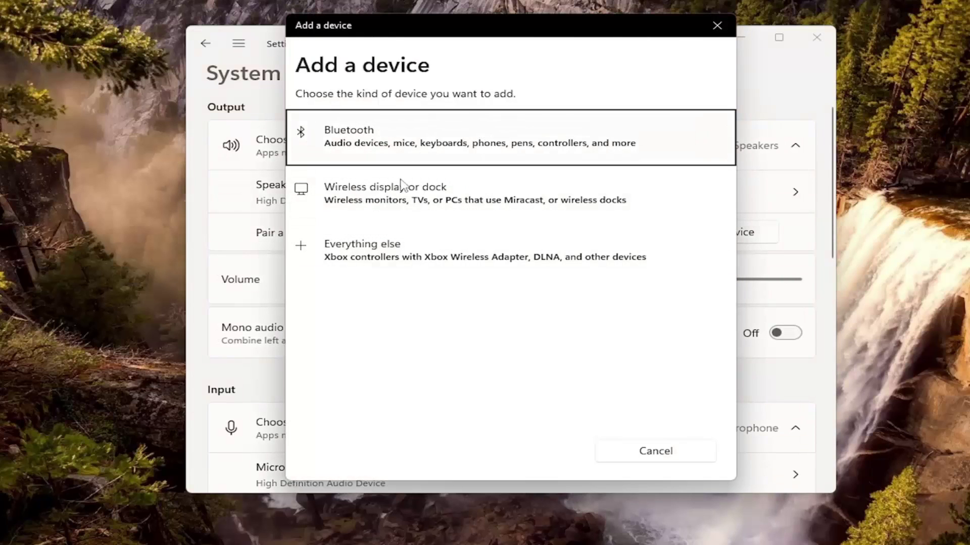
pyautogui.moveTo(390, 32); pyautogui.dragTo(399, 62)
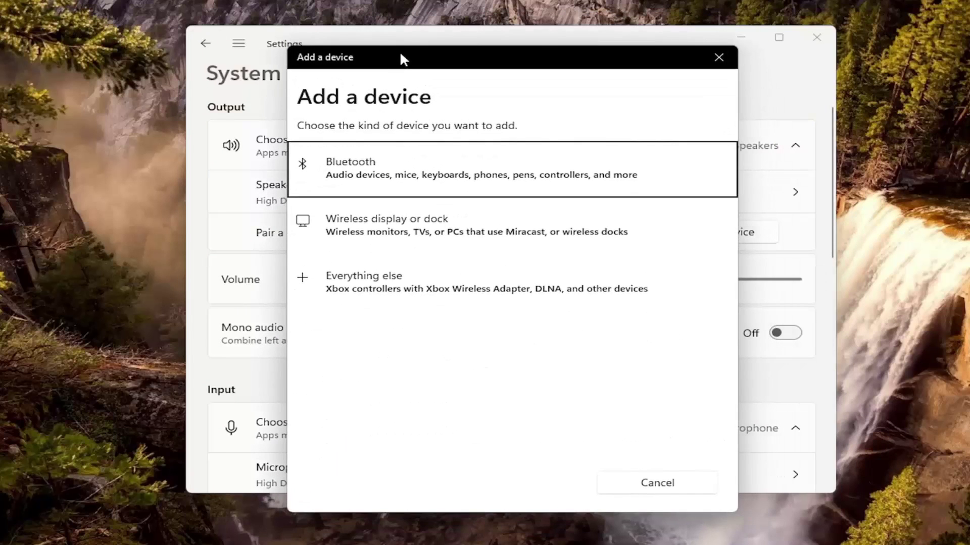
pyautogui.click(719, 58)
pyautogui.click(238, 43)
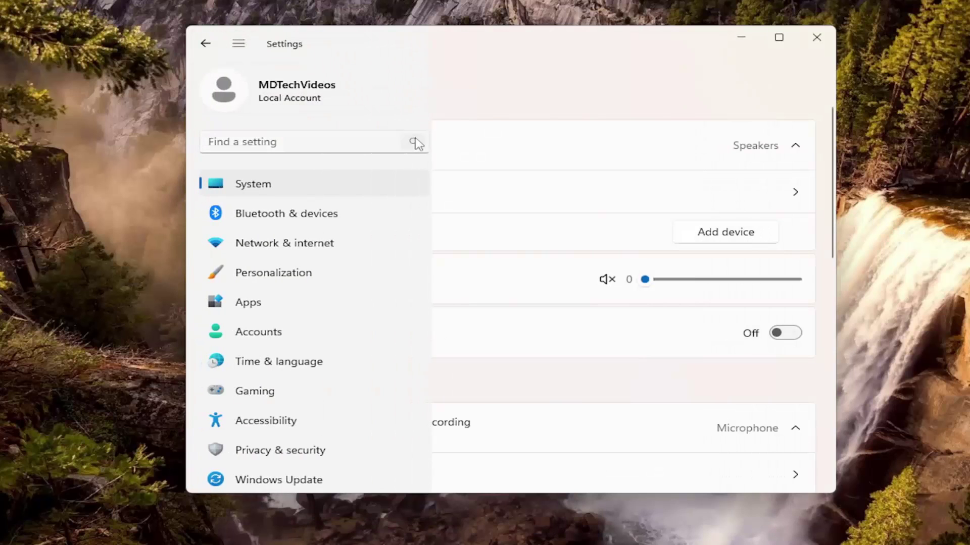
# Step: Search settings for 'troubleshoot' and reach the Other troubleshooters page
pyautogui.click(601, 112)
pyautogui.click(205, 43)
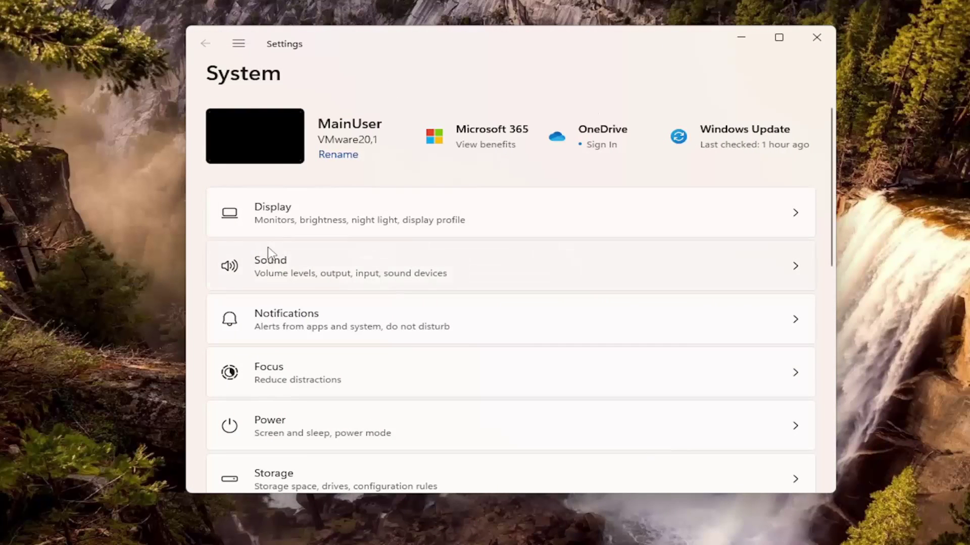
pyautogui.click(238, 45)
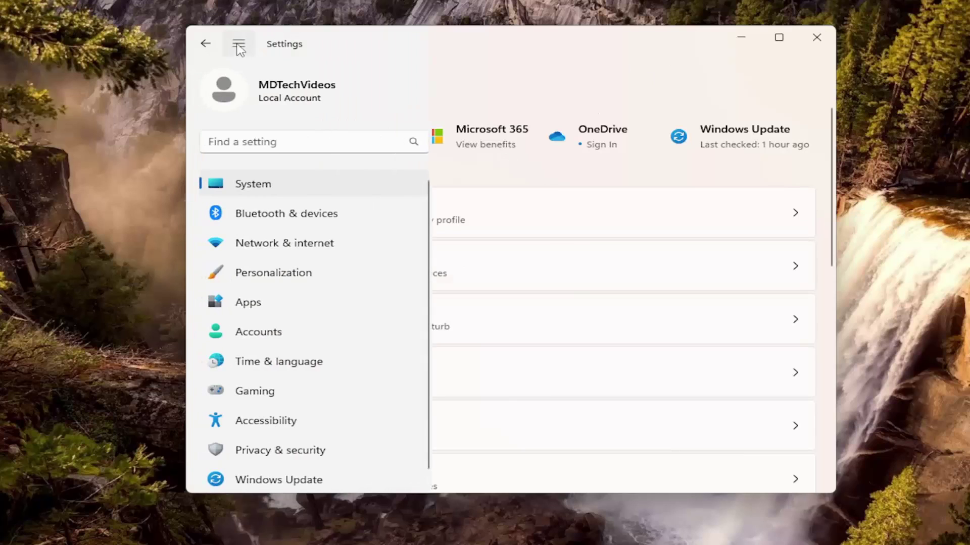
pyautogui.click(303, 142)
pyautogui.write('t')
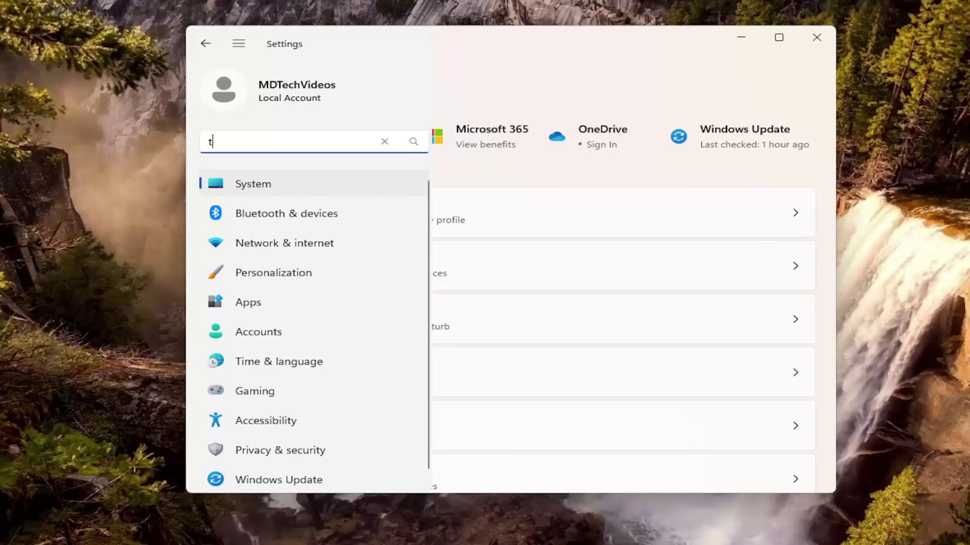
pyautogui.write('roubleshoot')
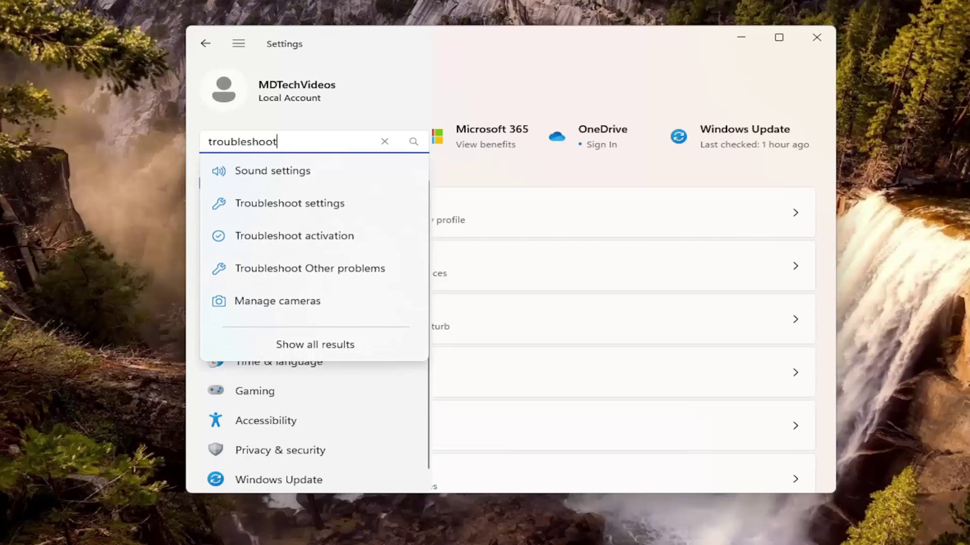
pyautogui.click(288, 207)
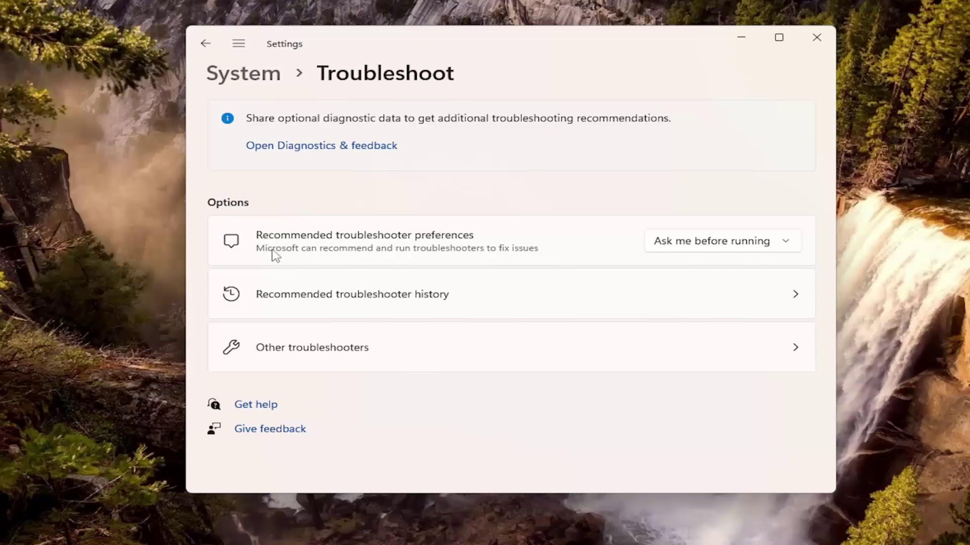
pyautogui.click(308, 358)
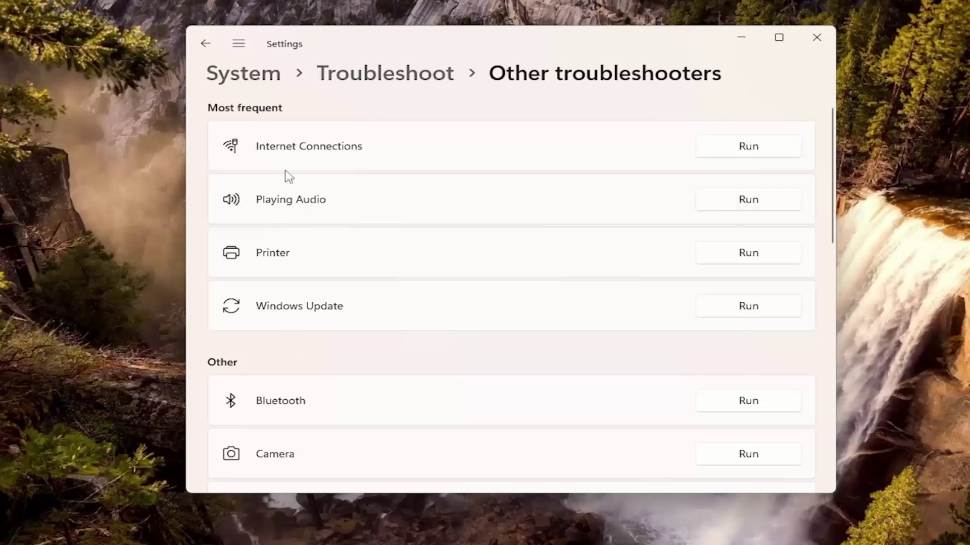
# Step: Run the Playing Audio troubleshooter, declining audio enhancements, and close it when finished
pyautogui.click(741, 202)
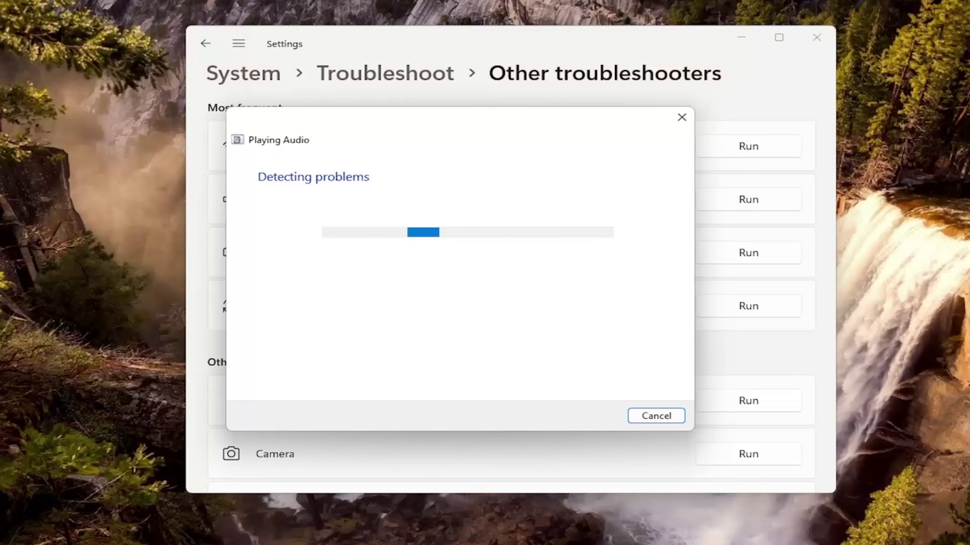
pyautogui.click(480, 299)
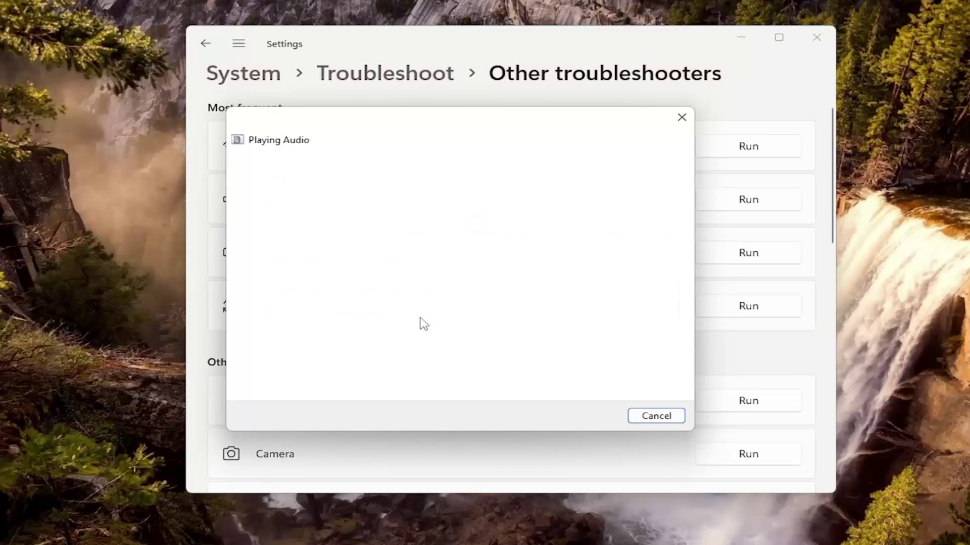
pyautogui.click(579, 414)
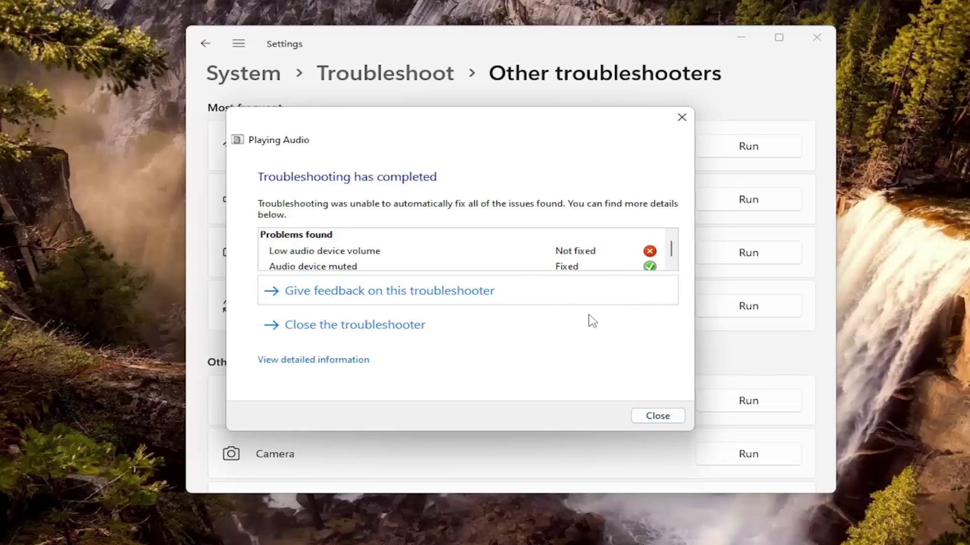
pyautogui.click(659, 417)
pyautogui.press('super+a')
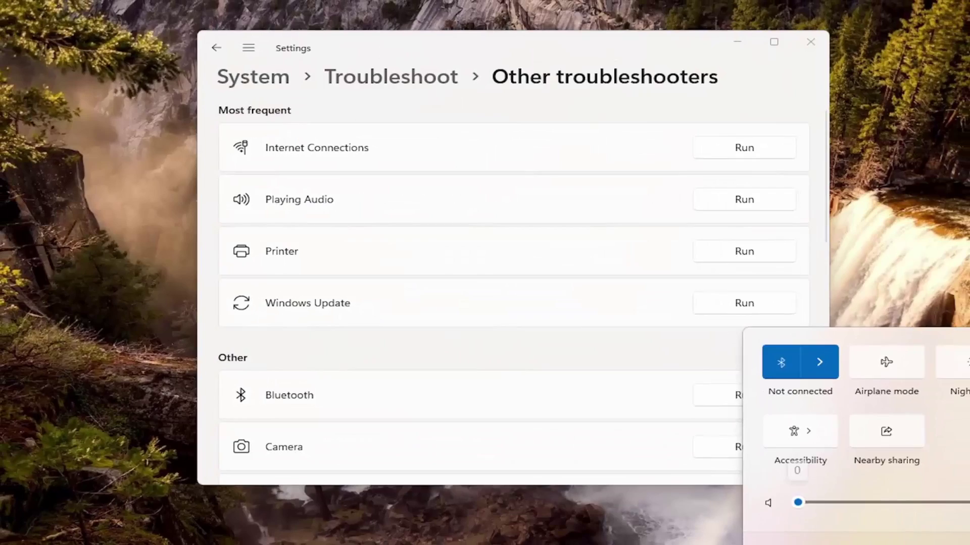
# Step: Dismiss Quick Settings and close the Settings window
pyautogui.click(813, 91)
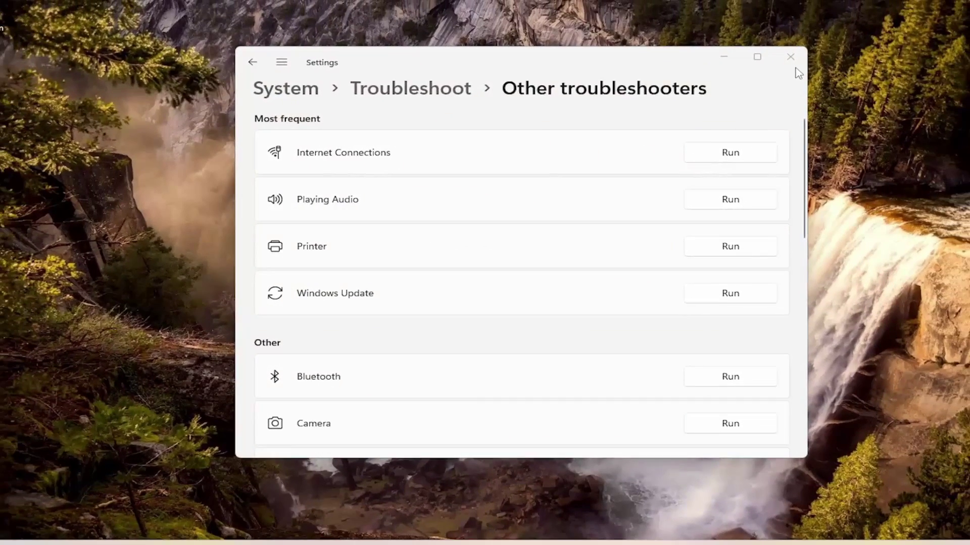
pyautogui.click(801, 49)
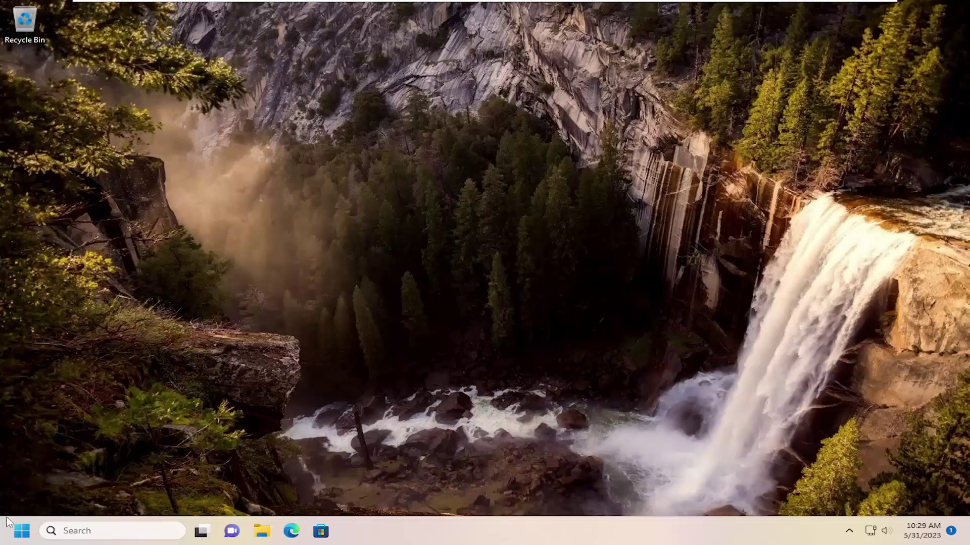
# Step: Bring up the Start button's power user menu to reach the Restart option
pyautogui.rightClick(22, 530)
pyautogui.moveTo(48, 484)
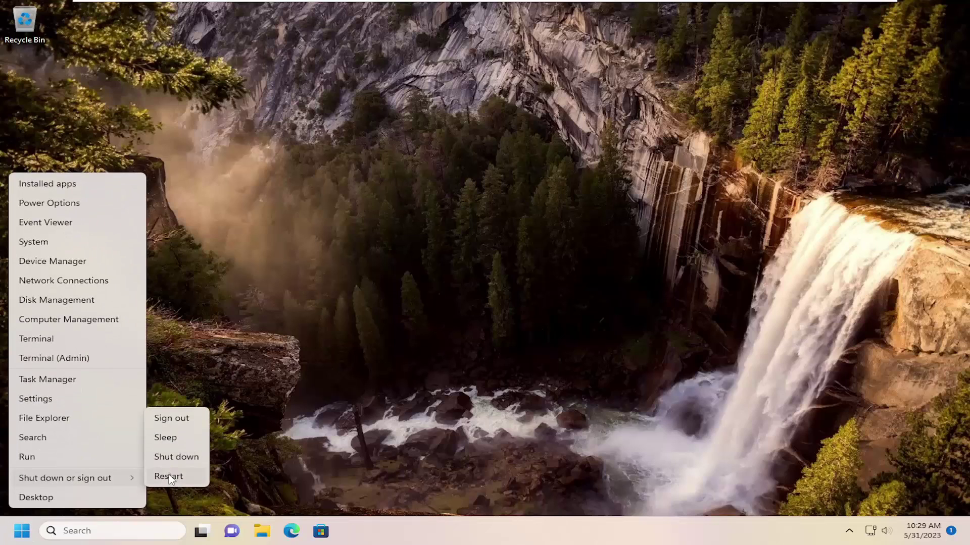